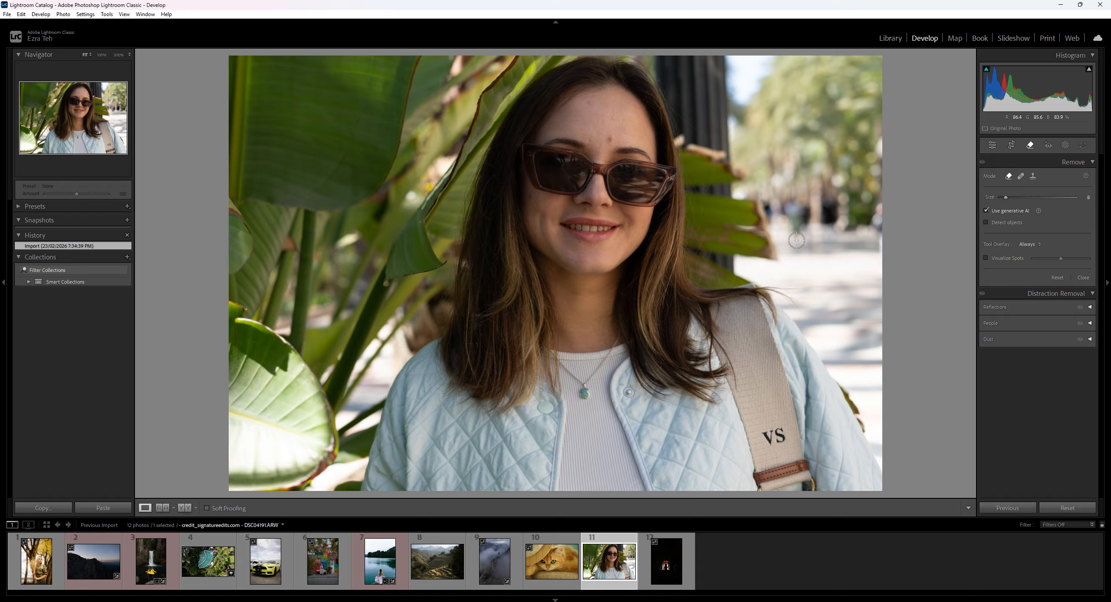
Remove the blemish between the eyebrows with the Remove brush, using generative AI.
{"action": "scroll", "coordinate": [614, 136], "scroll_direction": "up", "scroll_amount": 3}
{"action": "scroll", "coordinate": [613, 136], "scroll_direction": "down", "scroll_amount": 3}
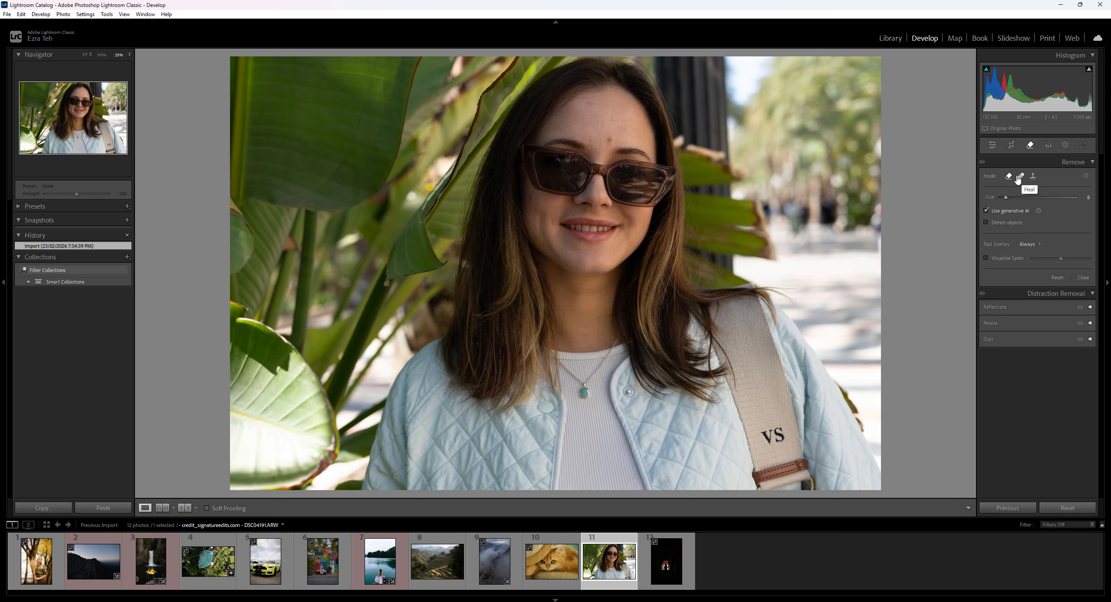
{"action": "left_click", "coordinate": [609, 138]}
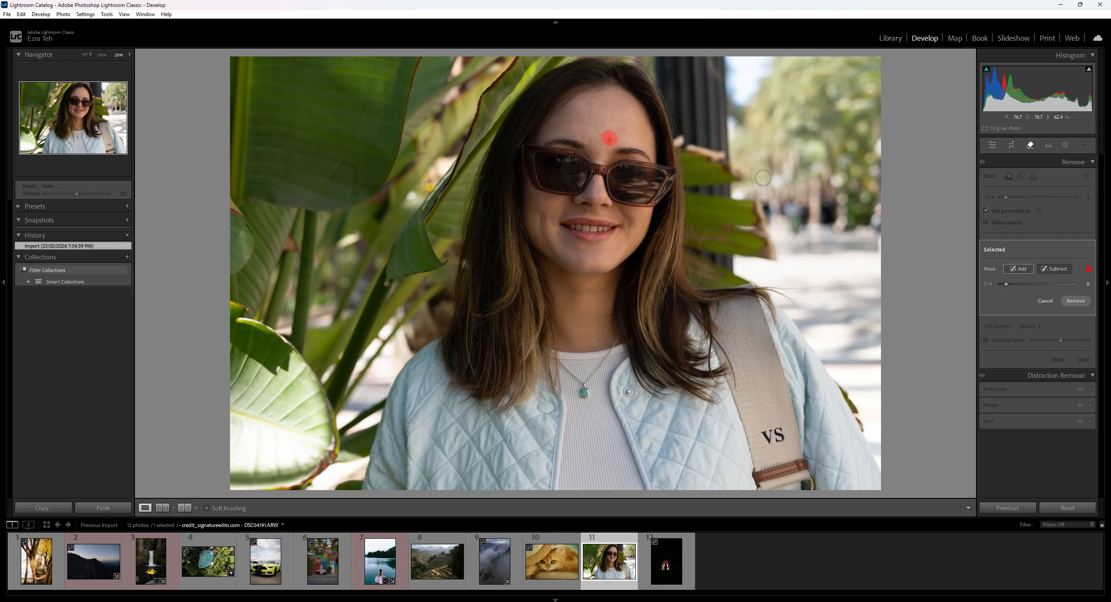
{"action": "left_click", "coordinate": [1075, 300]}
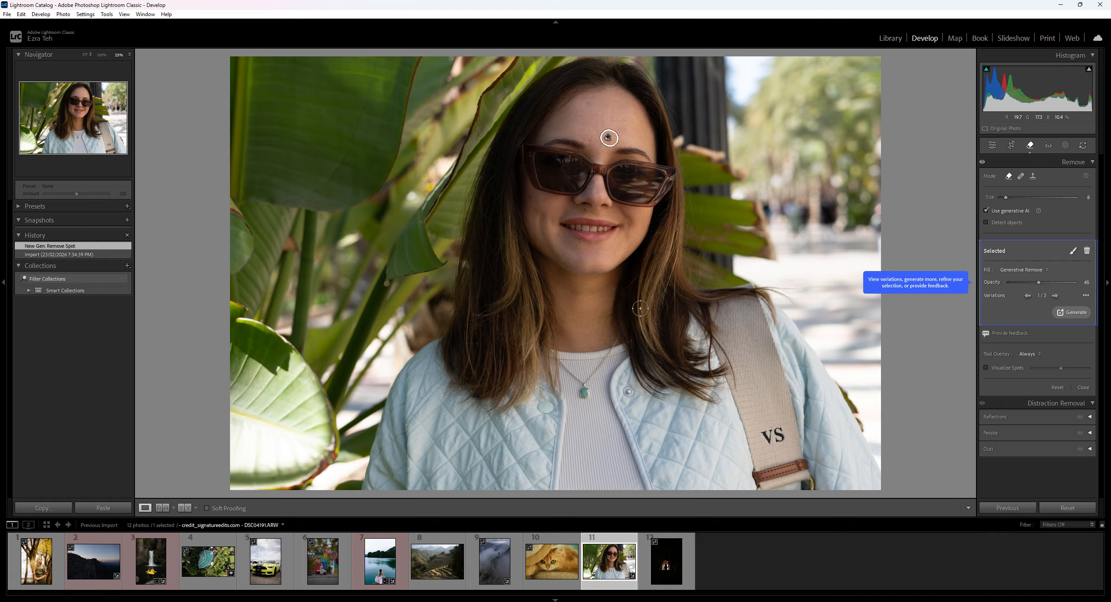
Compare the three generated variations of the forehead removal, and delete that removal spot.
{"action": "left_click", "coordinate": [1055, 296]}
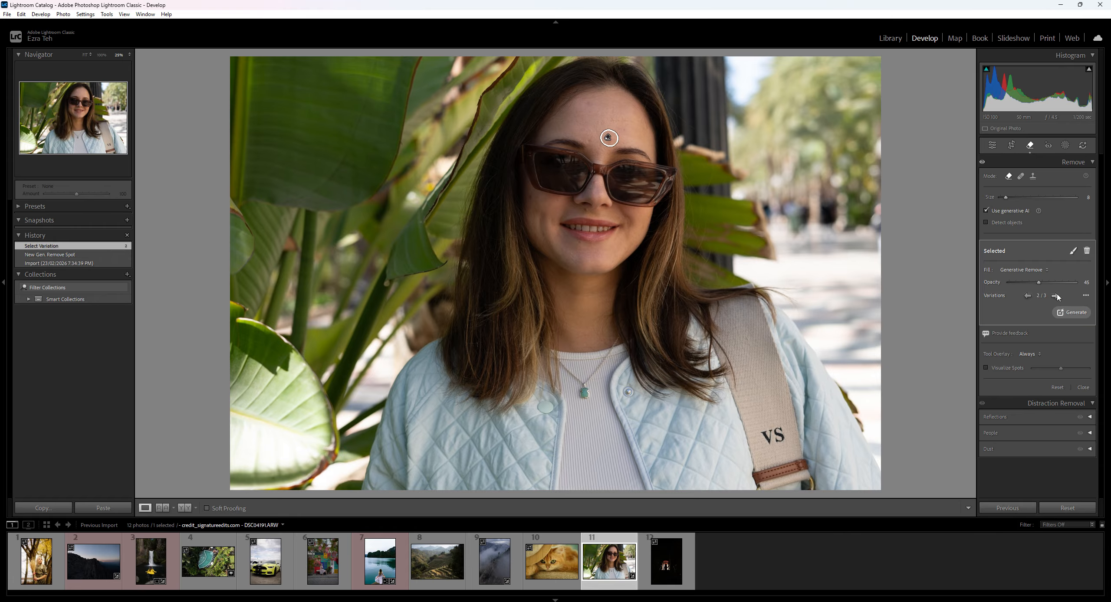
{"action": "left_click", "coordinate": [1054, 295]}
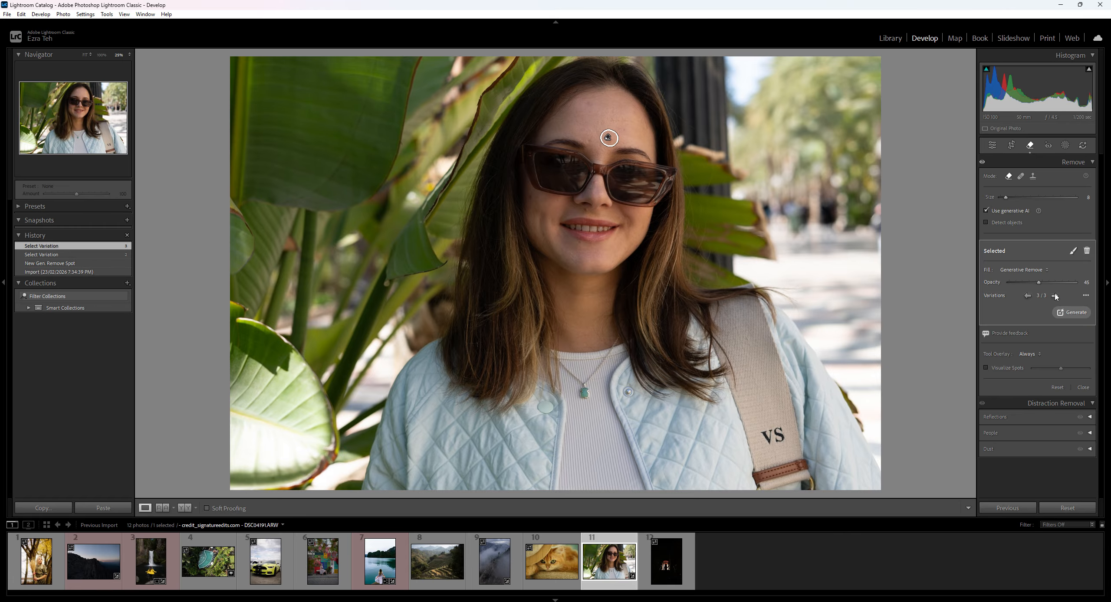
{"action": "left_click", "coordinate": [1028, 298]}
{"action": "left_click", "coordinate": [1028, 298]}
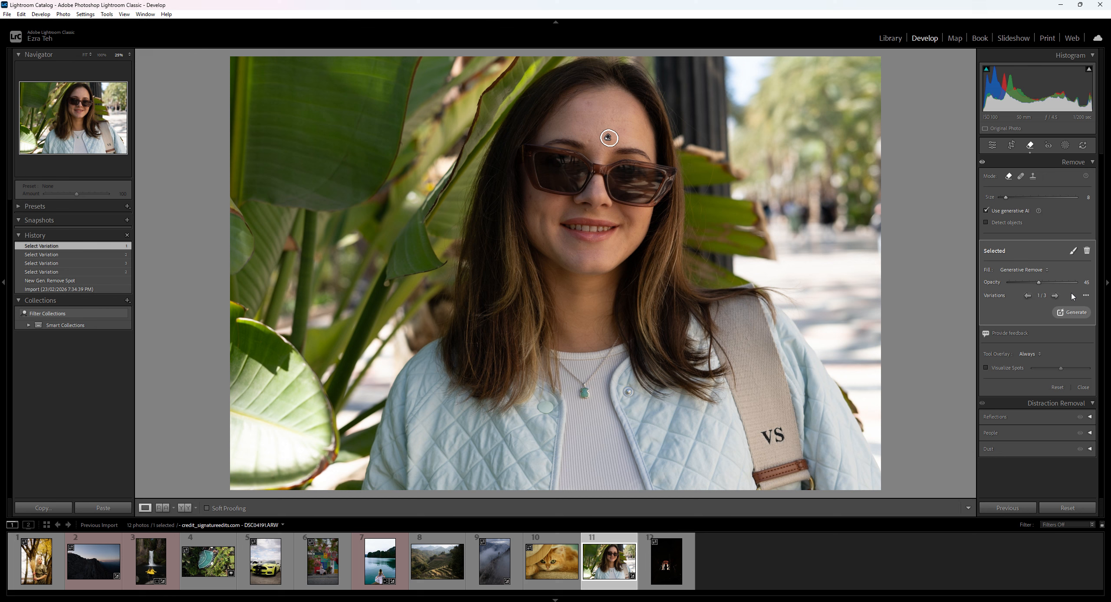
{"action": "left_click", "coordinate": [1087, 250]}
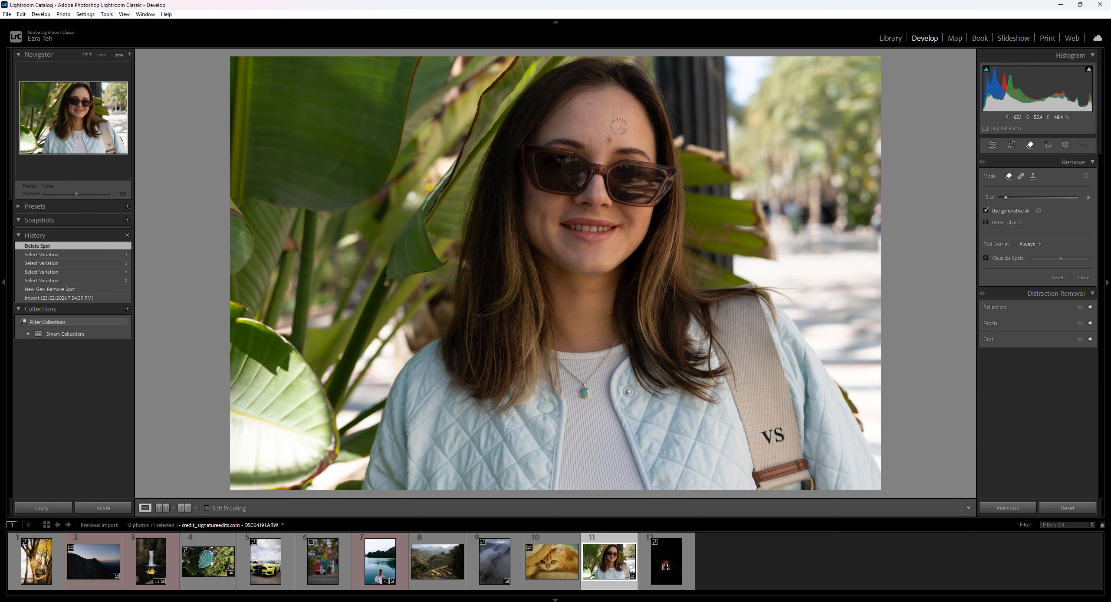
Place a Heal spot over the forehead blemish with an enlarged brush and a strongly raised feather.
{"action": "key", "text": "ctrl+equal"}
{"action": "key", "text": "ctrl+equal"}
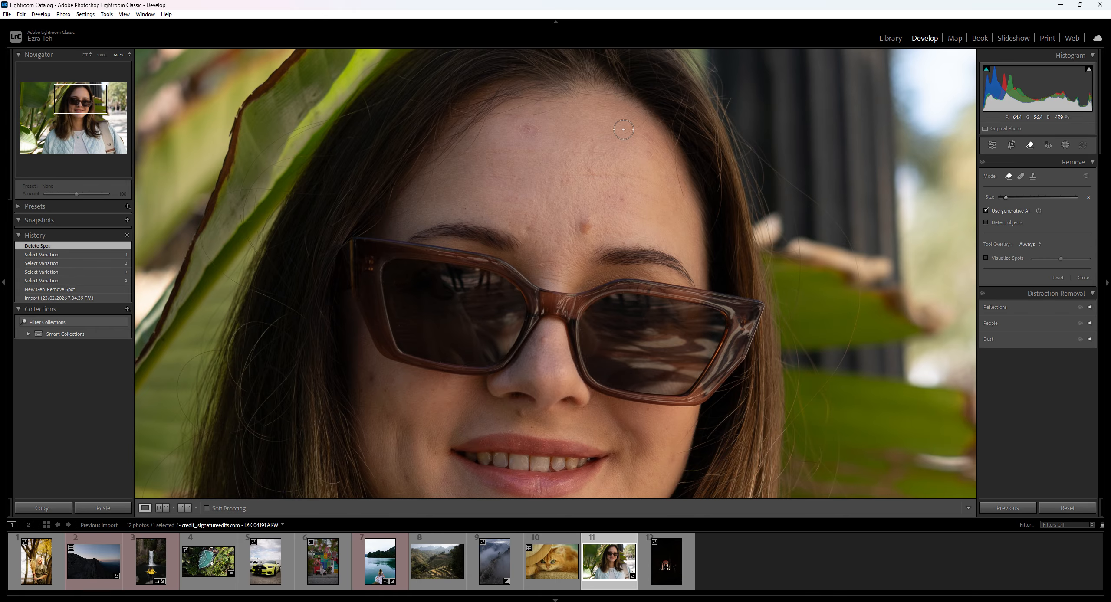
{"action": "left_click", "coordinate": [1022, 178]}
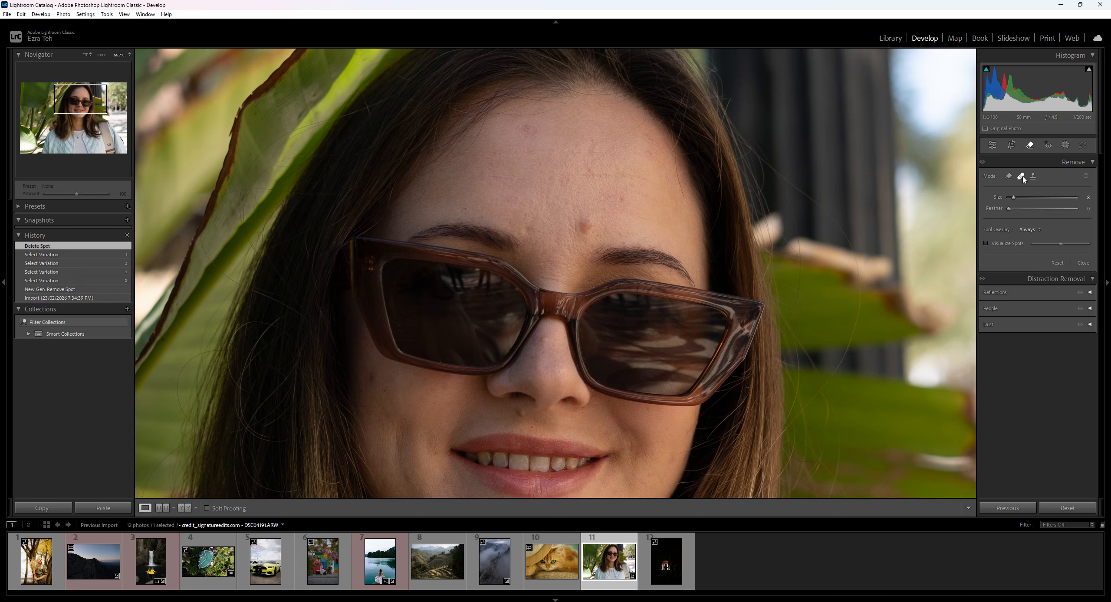
{"action": "left_click_drag", "start_coordinate": [1014, 199], "coordinate": [1057, 213]}
{"action": "scroll", "coordinate": [637, 218], "scroll_direction": "up", "scroll_amount": 1}
{"action": "left_click", "coordinate": [584, 224]}
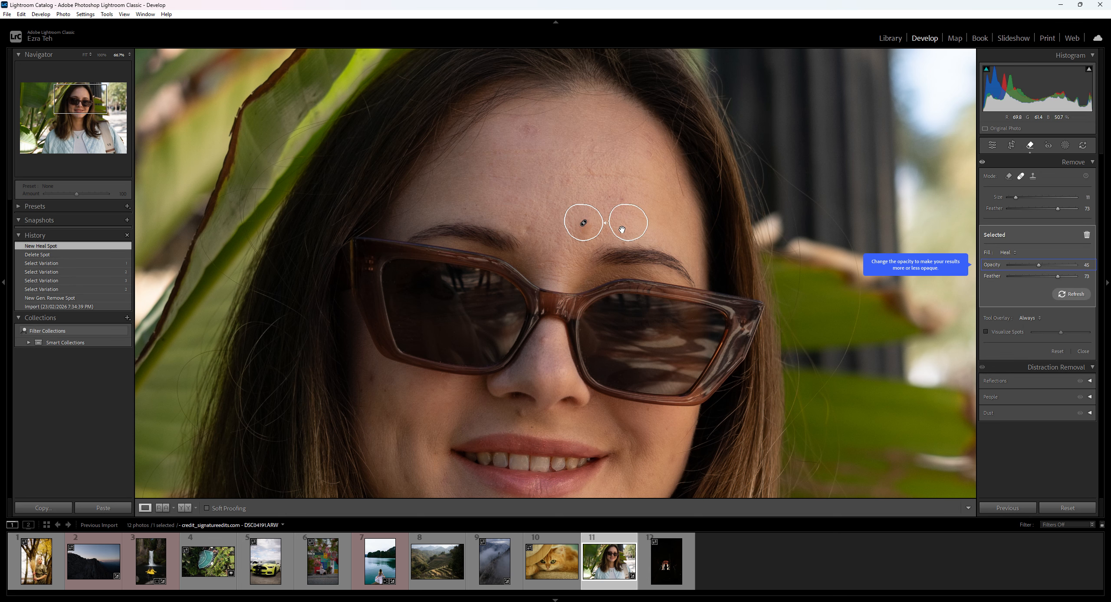
Reposition the heal spot over the blemish and move its sampling source to clean skin farther up the forehead.
{"action": "mouse_move", "coordinate": [621, 225]}
{"action": "left_mouse_down"}
{"action": "mouse_move", "coordinate": [628, 170]}
{"action": "mouse_move", "coordinate": [642, 213]}
{"action": "left_mouse_up"}
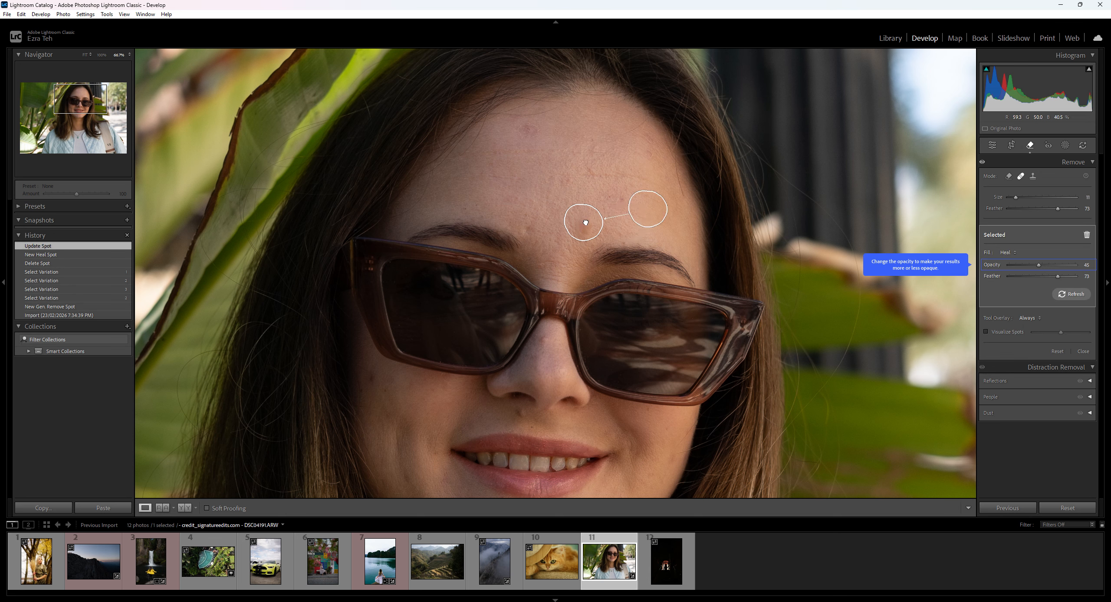
{"action": "left_click", "coordinate": [584, 226]}
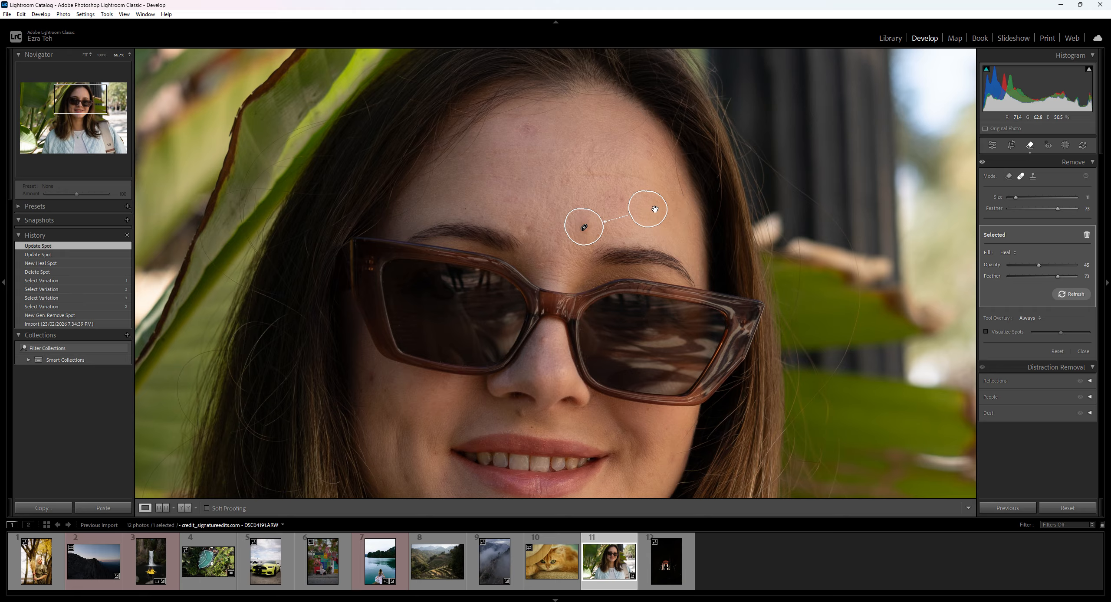
{"action": "left_click_drag", "start_coordinate": [648, 207], "coordinate": [649, 209]}
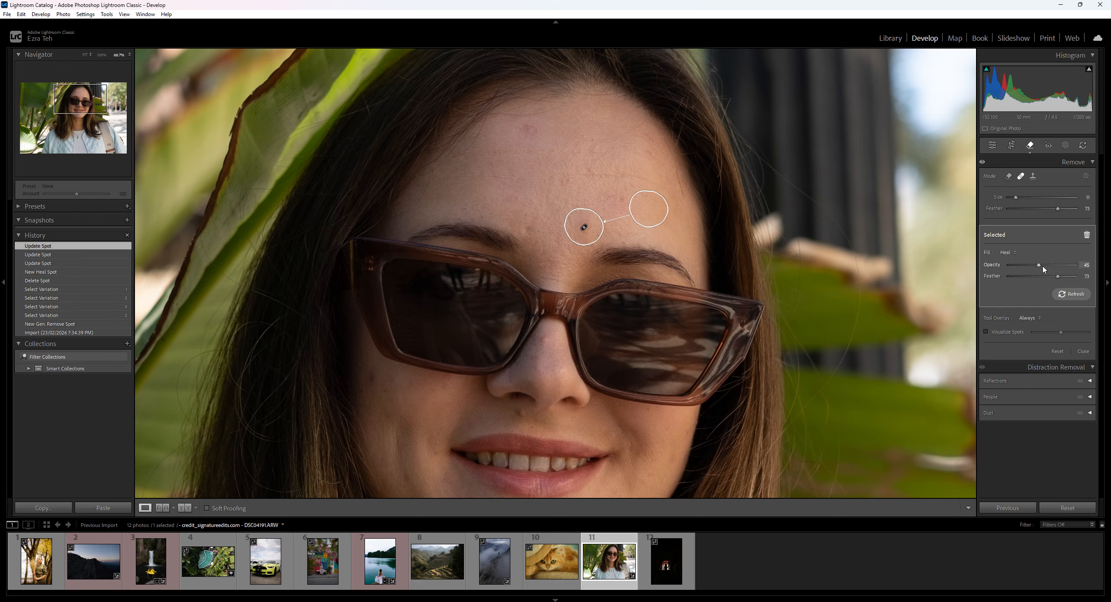
Raise the heal spot's opacity, set its feather to 87 and nudge the spot over the blemish.
{"action": "left_click_drag", "start_coordinate": [1040, 268], "coordinate": [1058, 268]}
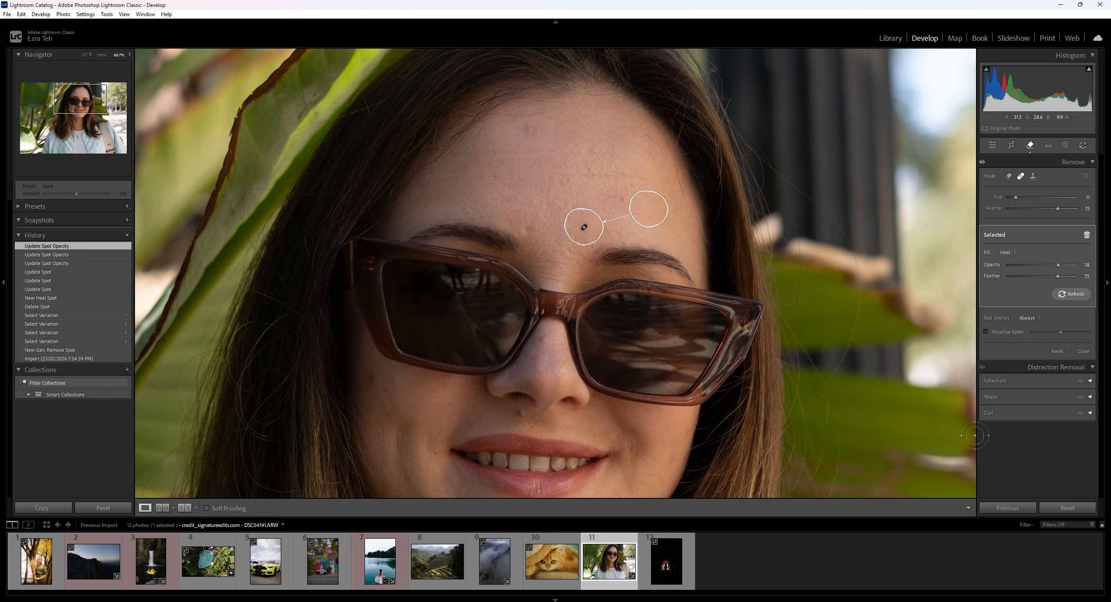
{"action": "mouse_move", "coordinate": [1058, 278]}
{"action": "left_mouse_down"}
{"action": "mouse_move", "coordinate": [1022, 281]}
{"action": "mouse_move", "coordinate": [1087, 280]}
{"action": "mouse_move", "coordinate": [1068, 279]}
{"action": "left_mouse_up"}
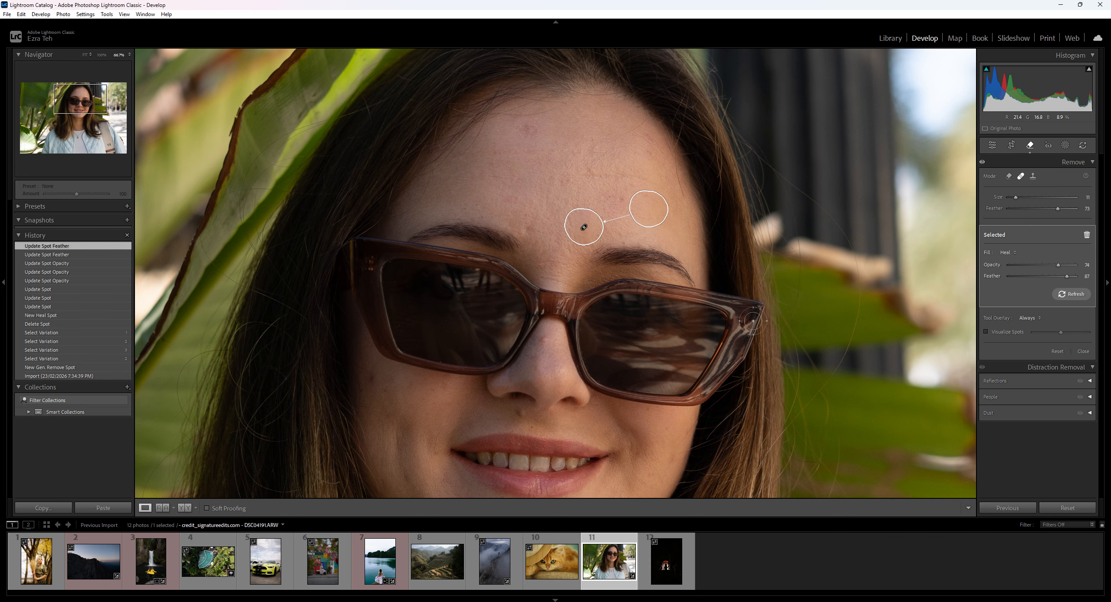
{"action": "left_click", "coordinate": [1006, 333]}
{"action": "left_click", "coordinate": [1006, 332]}
{"action": "key", "text": "Escape"}
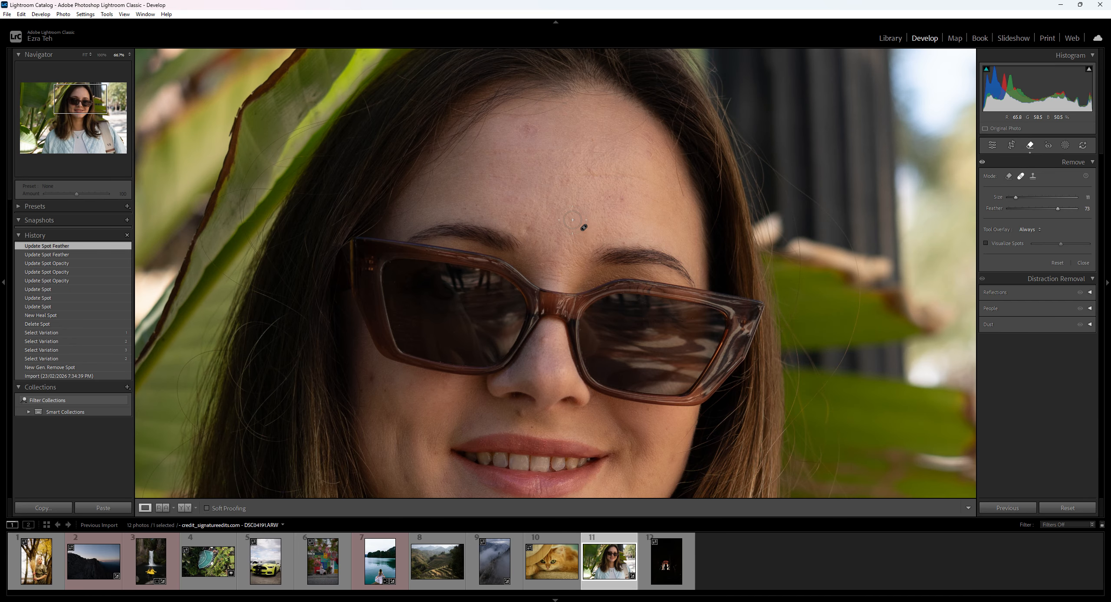
{"action": "left_click_drag", "start_coordinate": [588, 232], "coordinate": [589, 232]}
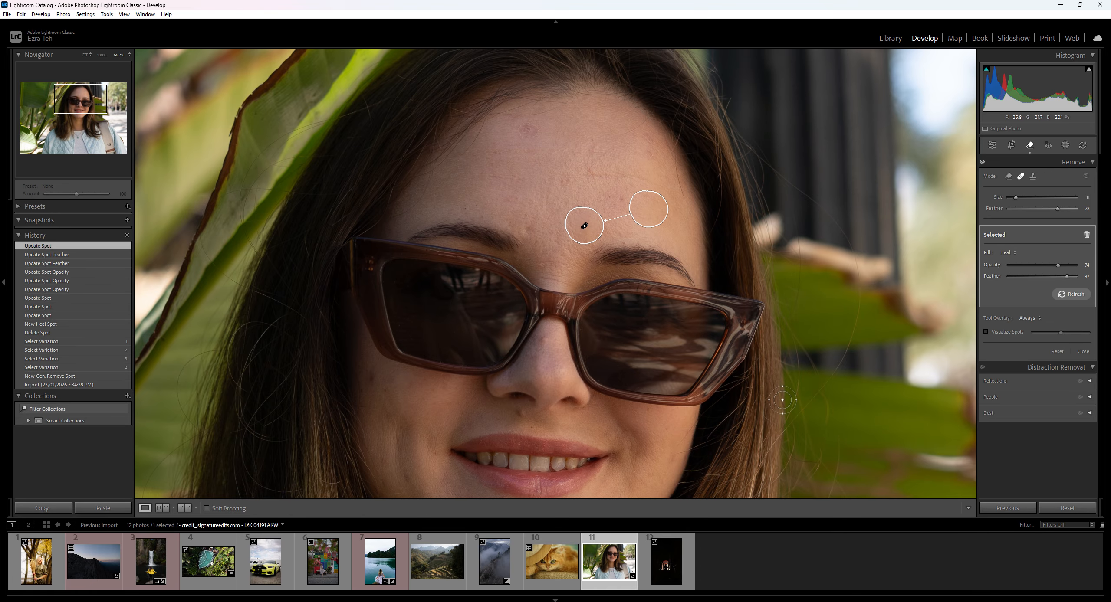
Switch the removal mode to Clone and return to the basic edit adjustments.
{"action": "key", "text": "ctrl+minus"}
{"action": "key", "text": "ctrl+minus"}
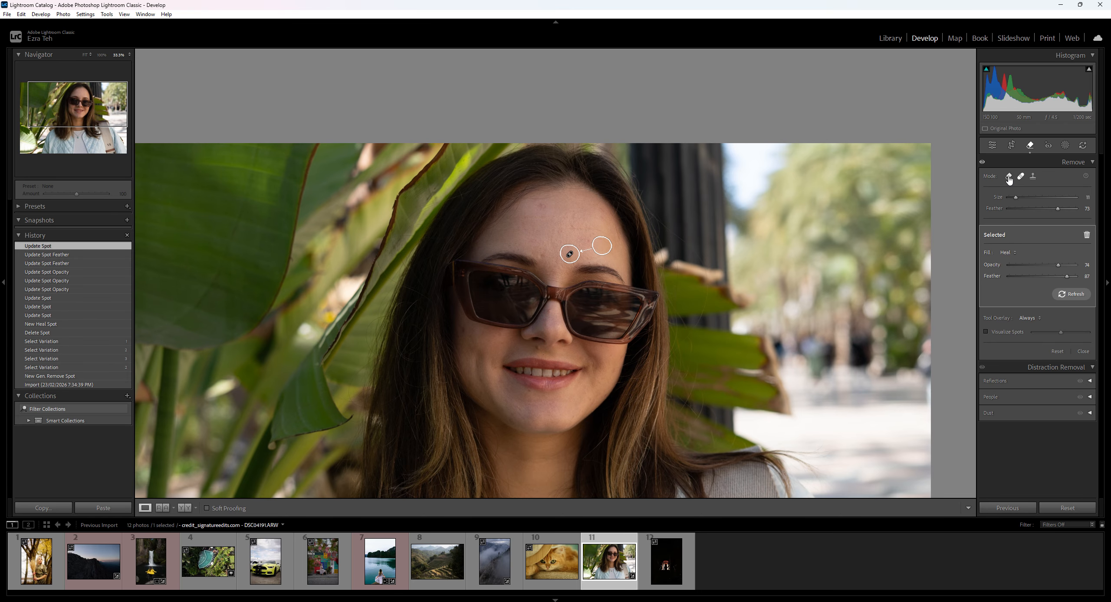
{"action": "left_click", "coordinate": [1033, 176]}
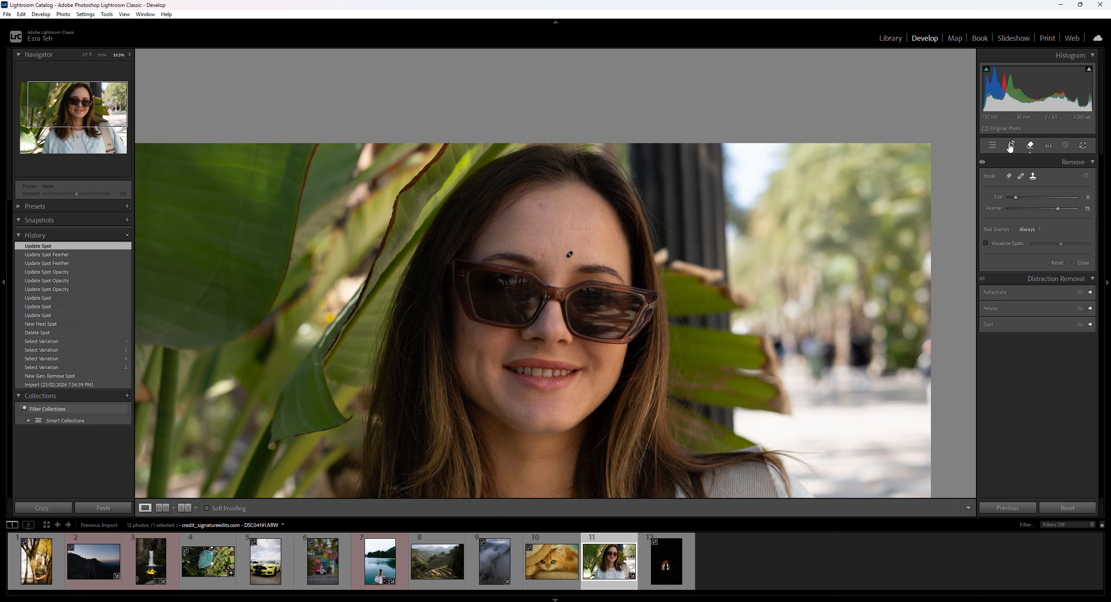
{"action": "left_click", "coordinate": [991, 145]}
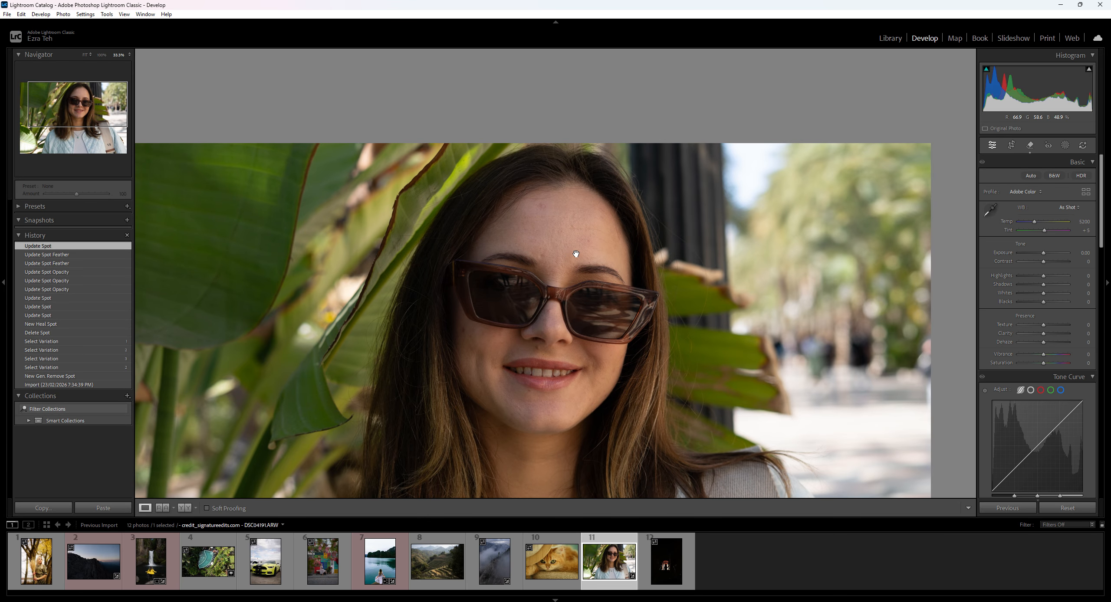
Examine the healed forehead area and surrounding skin texture at high magnification.
{"action": "left_click_drag", "start_coordinate": [547, 235], "coordinate": [632, 301]}
{"action": "left_click_drag", "start_coordinate": [481, 244], "coordinate": [657, 373]}
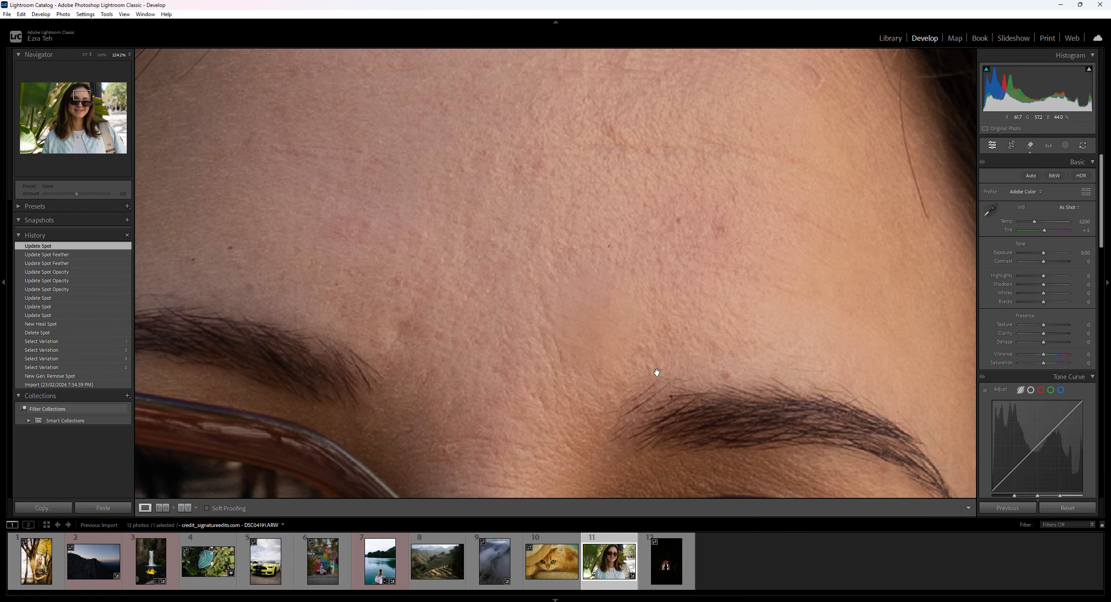
{"action": "left_click", "coordinate": [657, 373]}
{"action": "left_click", "coordinate": [615, 136]}
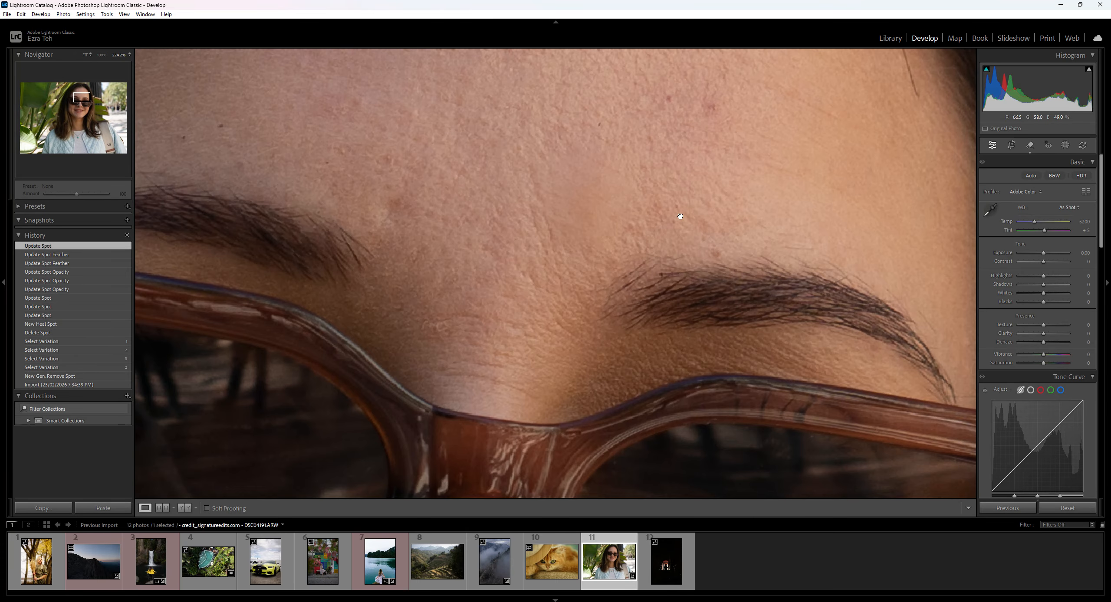
{"action": "left_click", "coordinate": [614, 135]}
{"action": "left_click", "coordinate": [610, 183]}
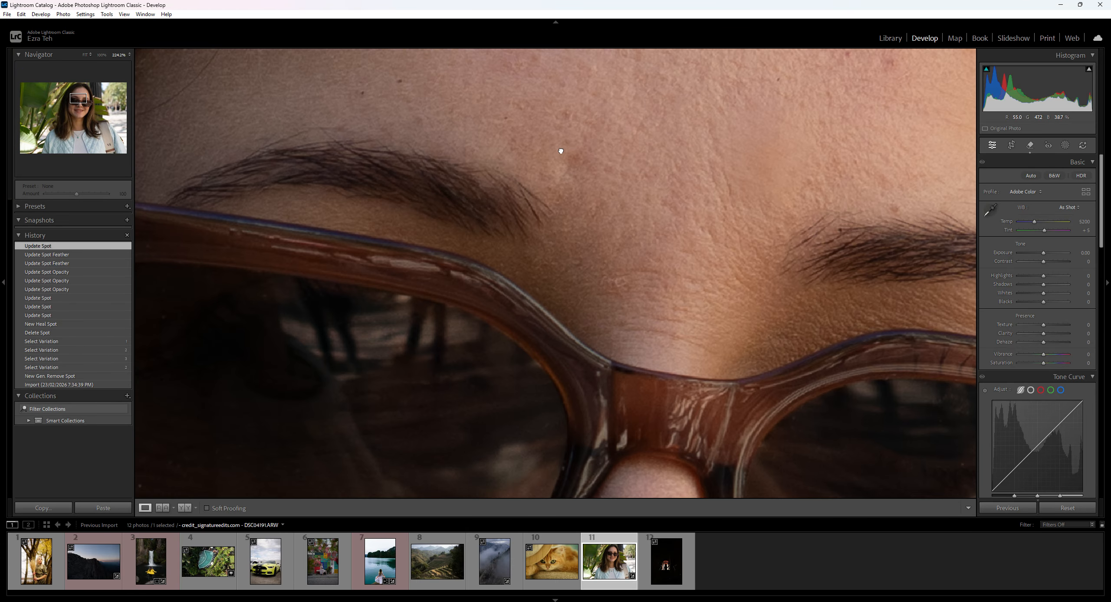
{"action": "left_click_drag", "start_coordinate": [560, 149], "coordinate": [630, 248]}
{"action": "left_click", "coordinate": [666, 257]}
Undo the heal spot's latest position, feather and opacity changes.
{"action": "key", "text": "ctrl+z"}
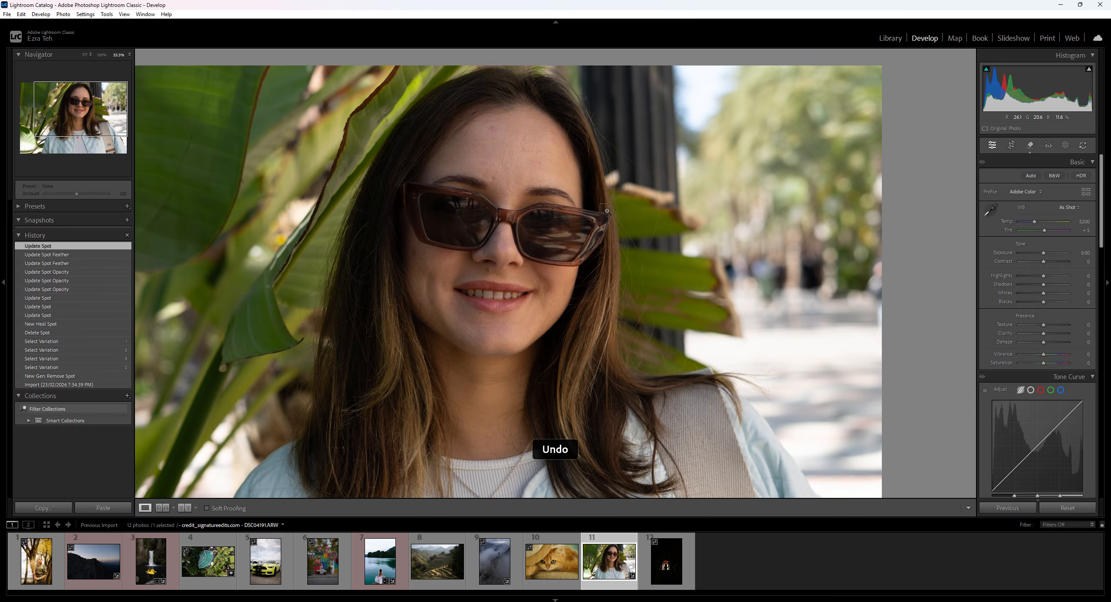
{"action": "key", "text": "ctrl+z"}
{"action": "key", "text": "ctrl+z"}
{"action": "key", "text": "ctrl+z"}
{"action": "key", "text": "ctrl+z"}
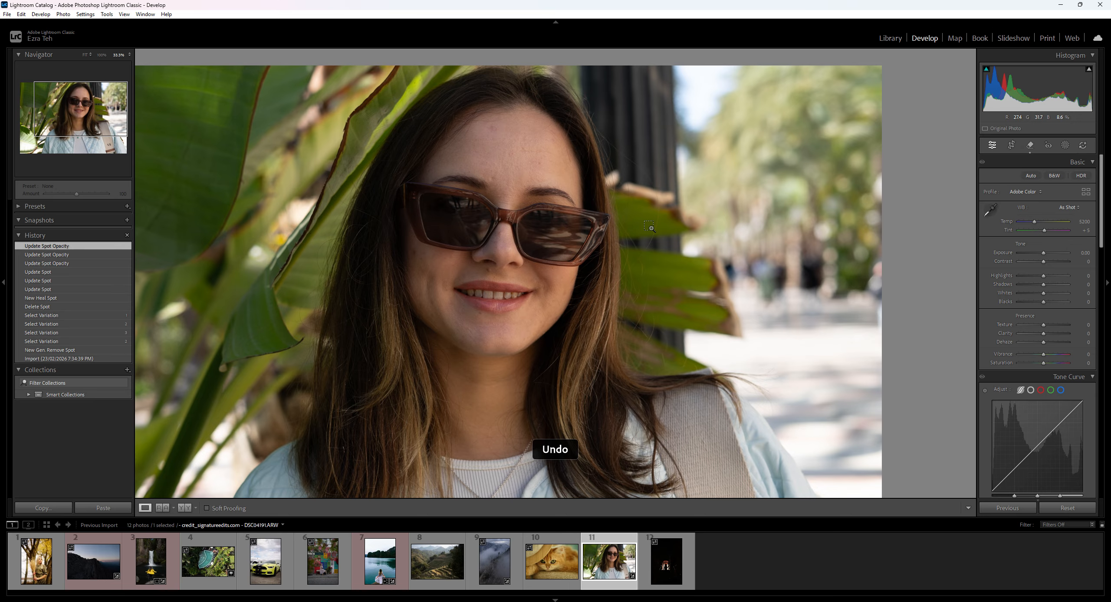
{"action": "key", "text": "ctrl+z"}
{"action": "key", "text": "ctrl+z"}
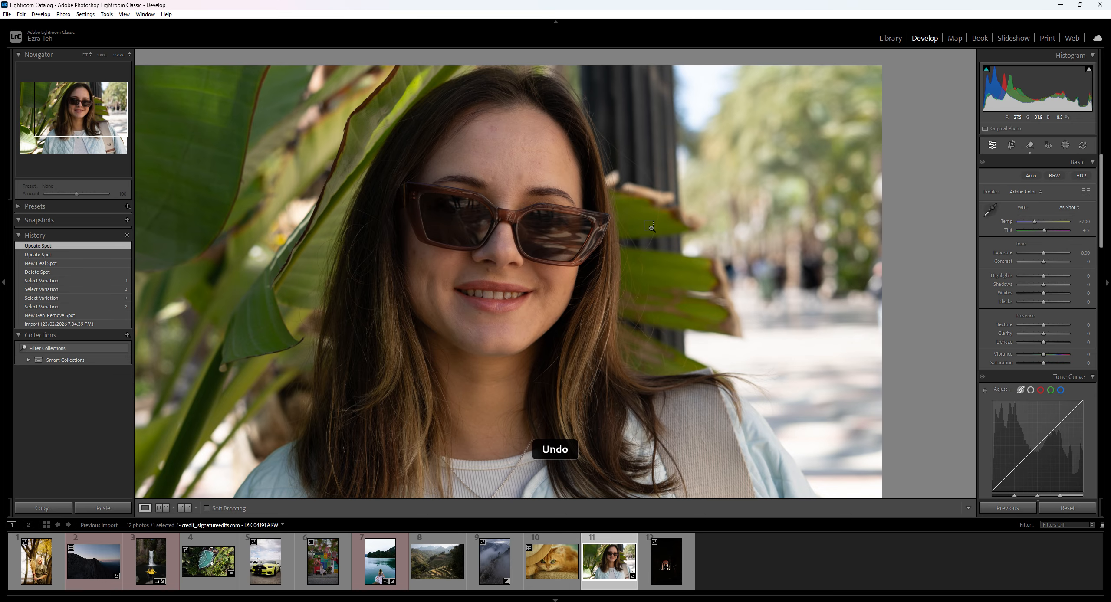
{"action": "key", "text": "ctrl+y"}
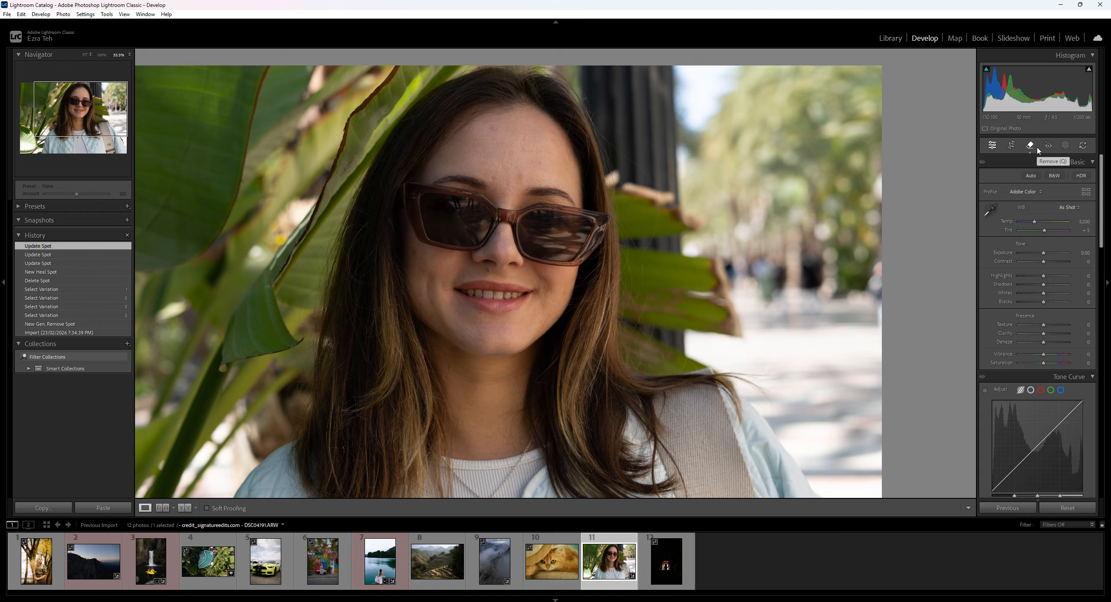
Delete the heal spot between the eyebrows and set the Clone brush size to 7.
{"action": "left_click", "coordinate": [1036, 149]}
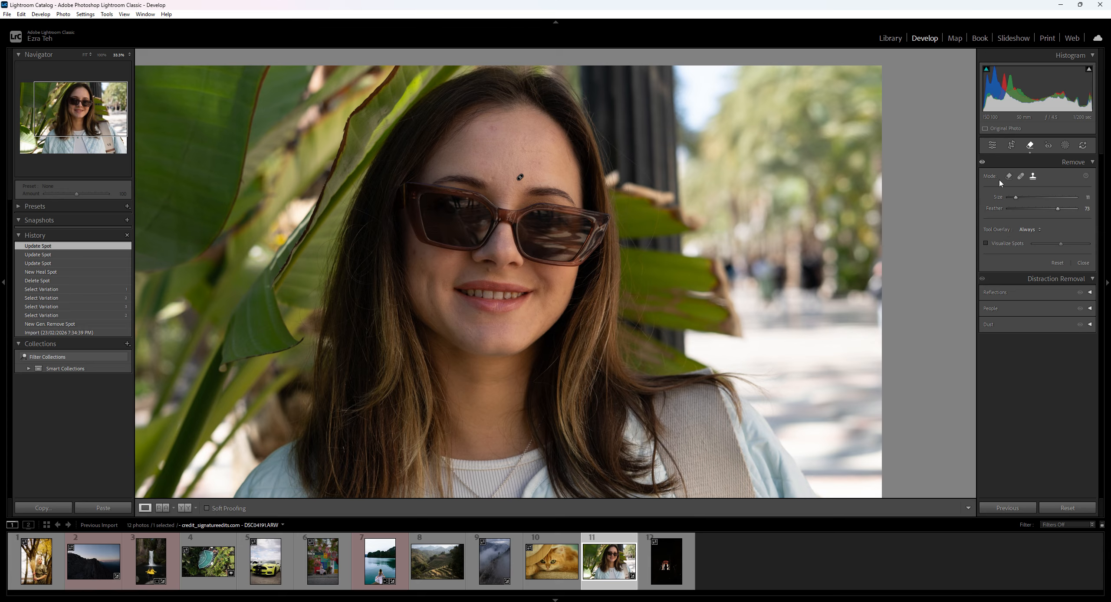
{"action": "left_click", "coordinate": [520, 178]}
{"action": "key", "text": "Delete"}
{"action": "mouse_move", "coordinate": [1015, 197]}
{"action": "left_mouse_down"}
{"action": "mouse_move", "coordinate": [996, 209]}
{"action": "mouse_move", "coordinate": [1012, 199]}
{"action": "left_mouse_up"}
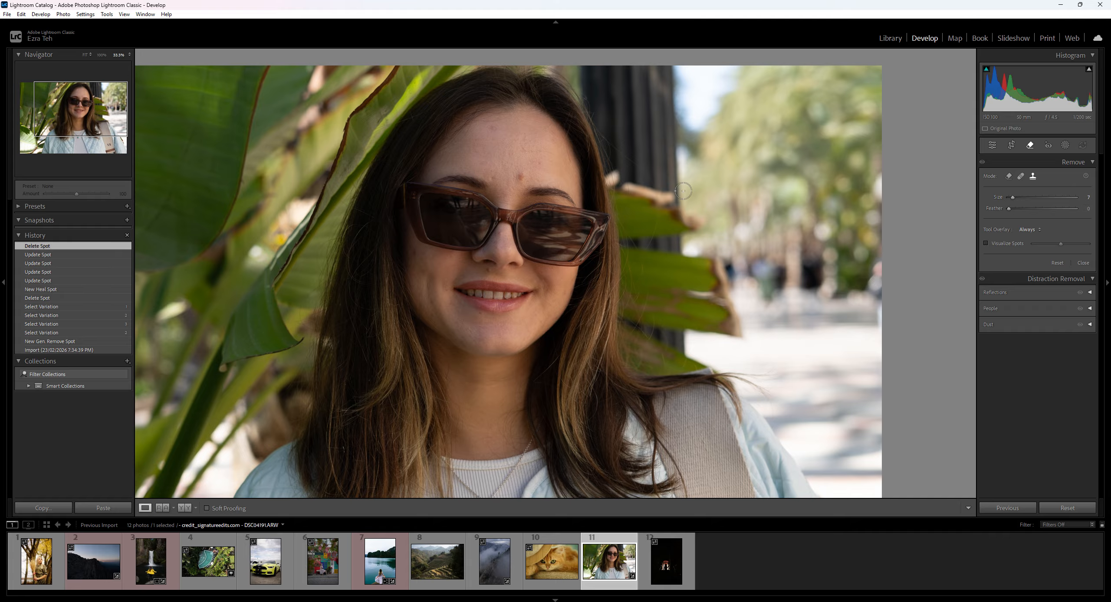